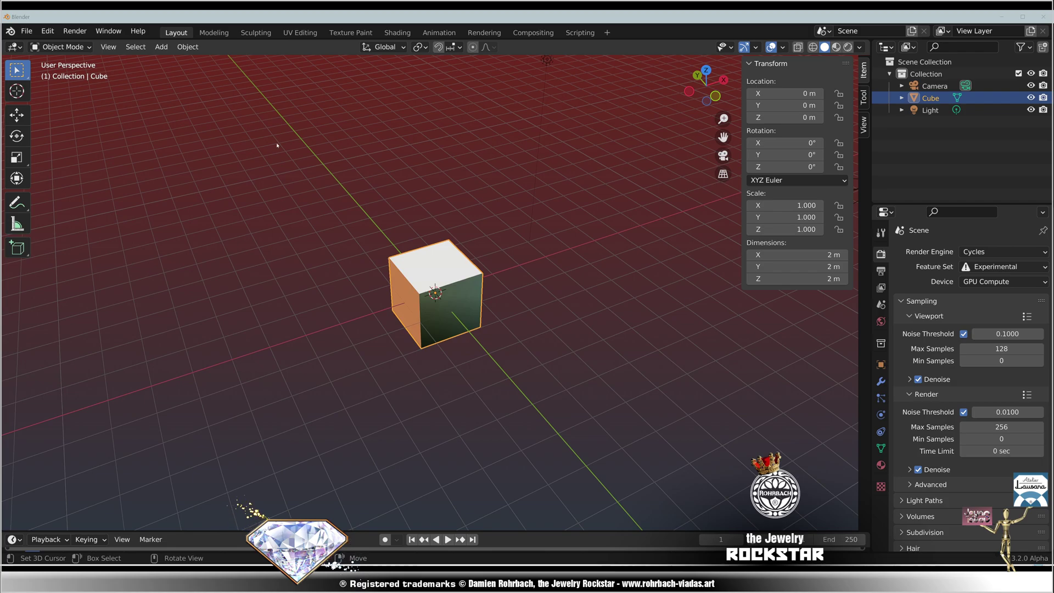
Export Blender's 2 m default cube as an STL file through the enlarged export browser.
click(26, 31)
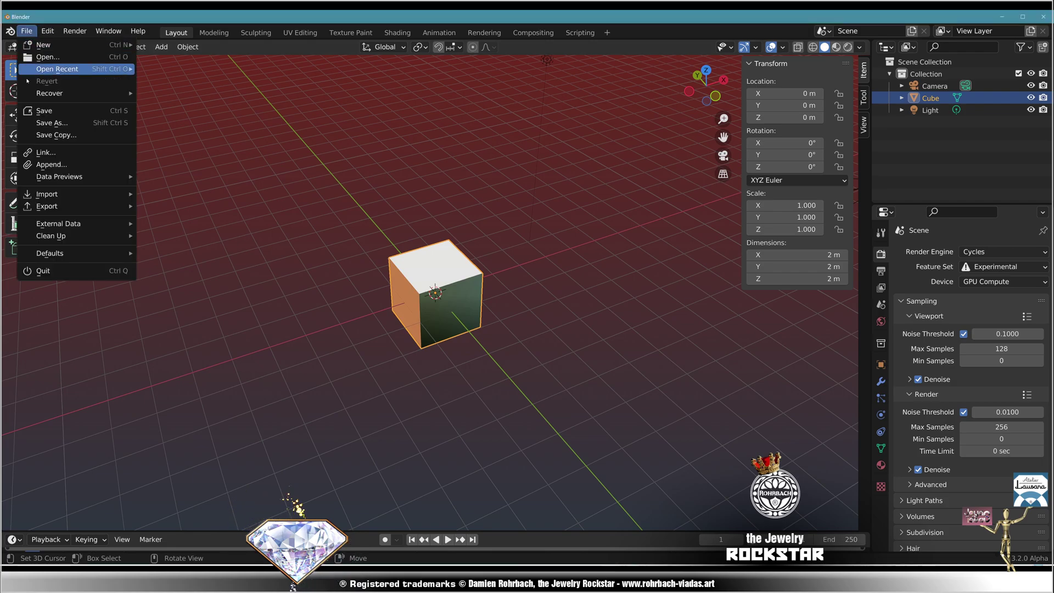
mouse_move(99, 207)
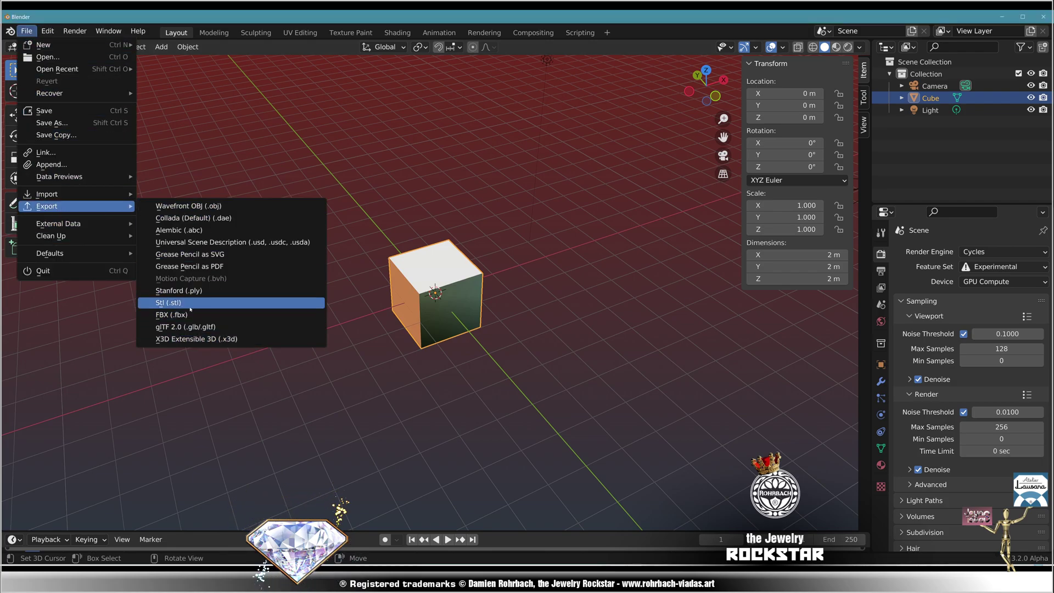
click(190, 305)
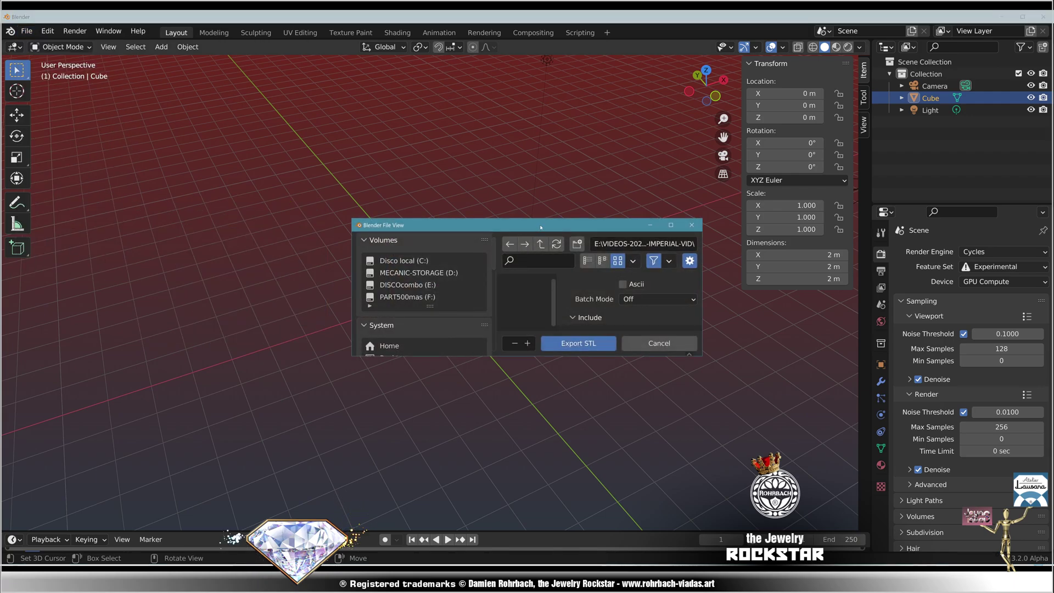
double_click(541, 227)
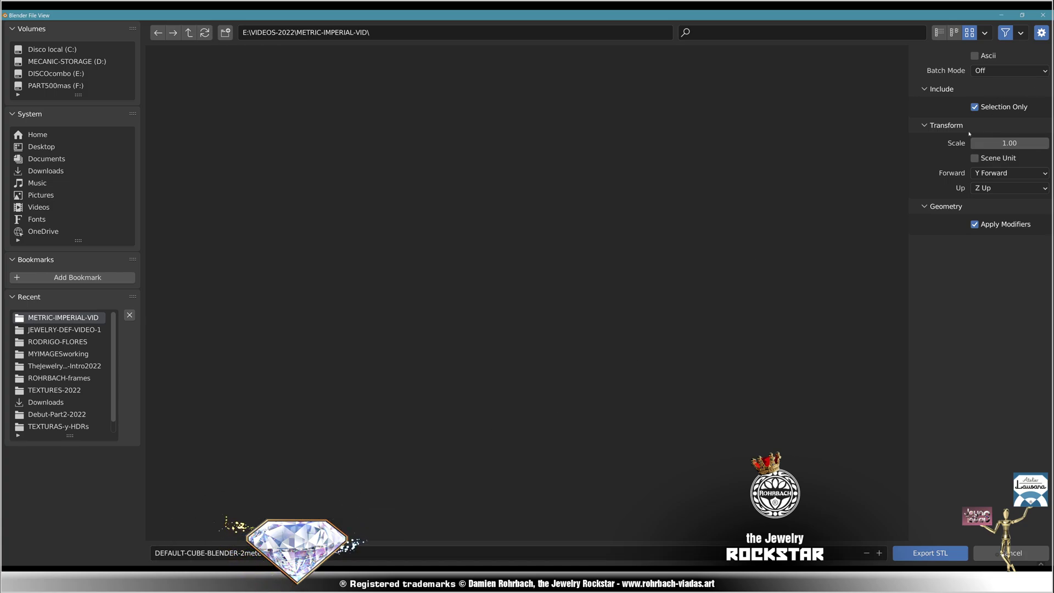
click(921, 553)
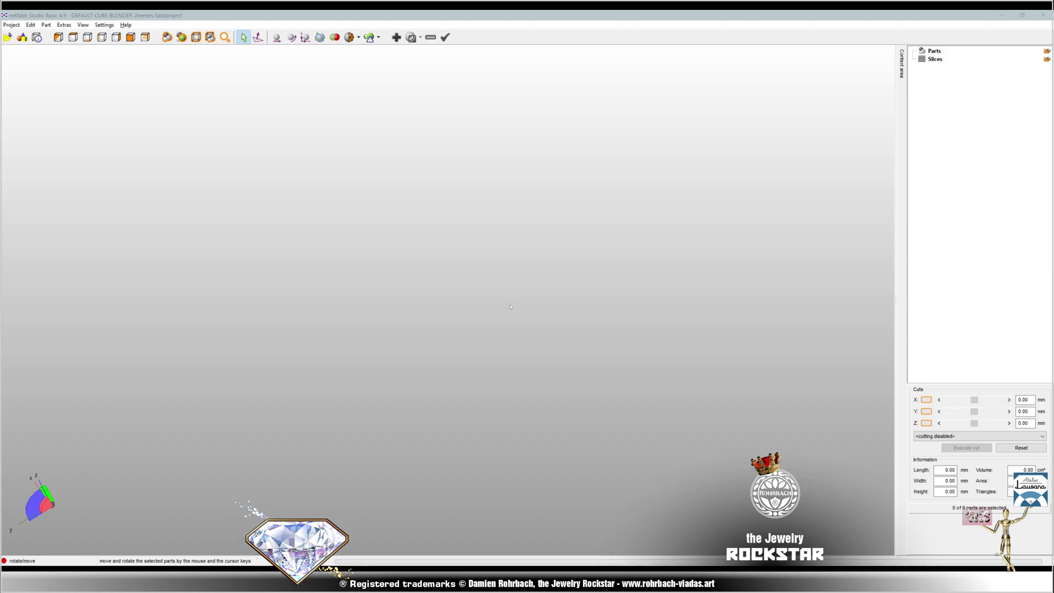
Load the DEFAULT-CUBE-BLENDER STL into Netfabb and orbit it to inspect the 2.00 mm cube, including its underside.
click(510, 307)
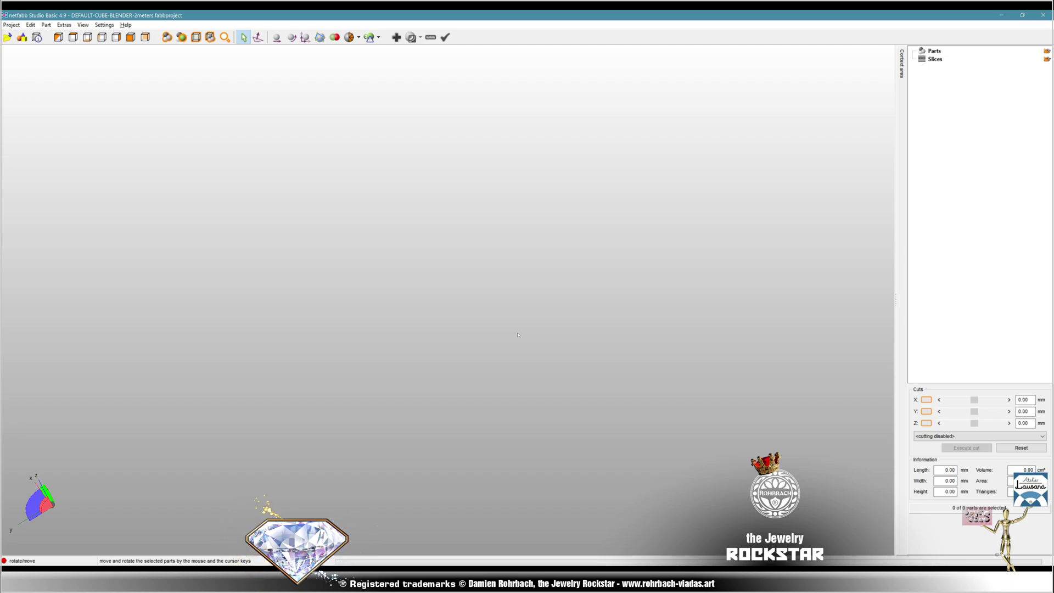
click(11, 25)
click(23, 60)
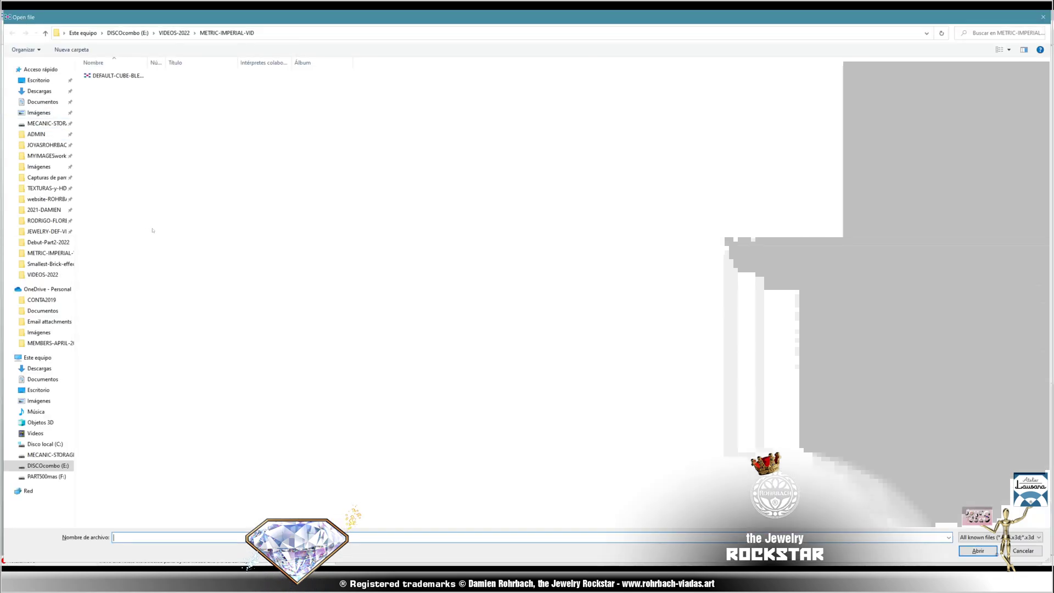
double_click(116, 75)
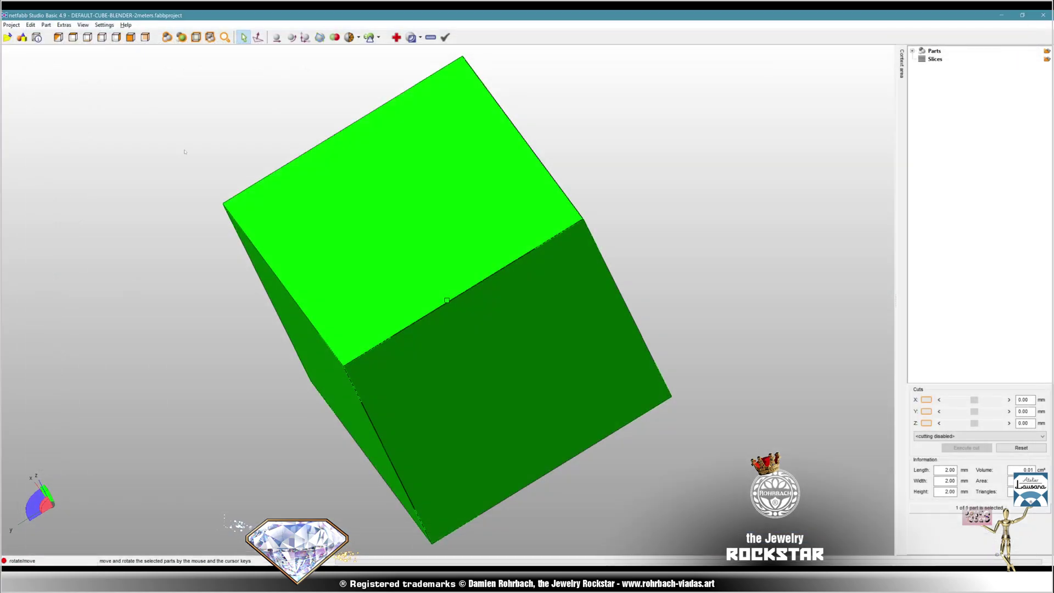
scroll(552, 377, up, 2)
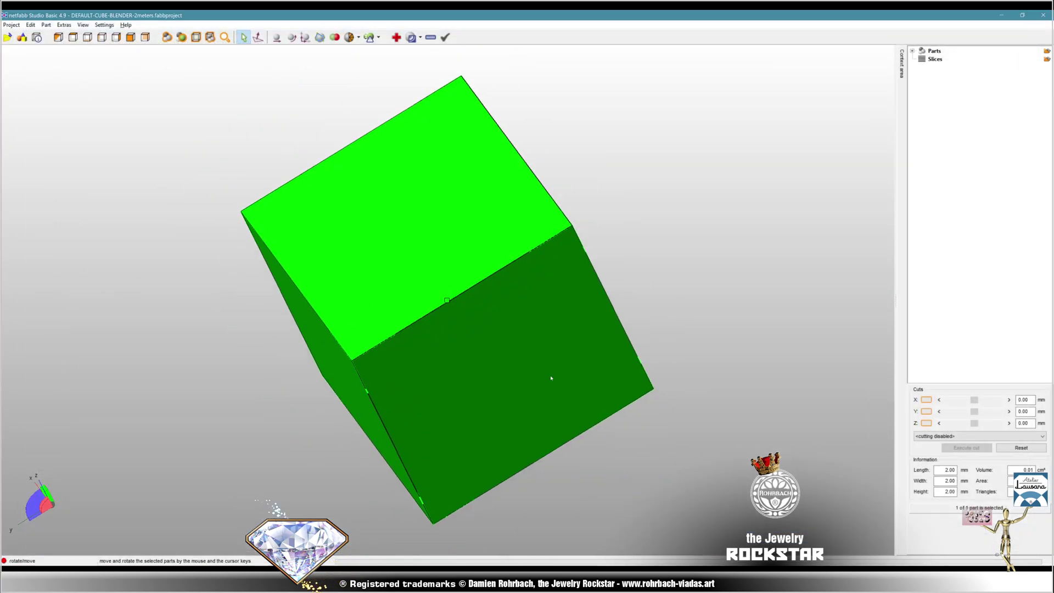
drag(551, 378, 550, 378)
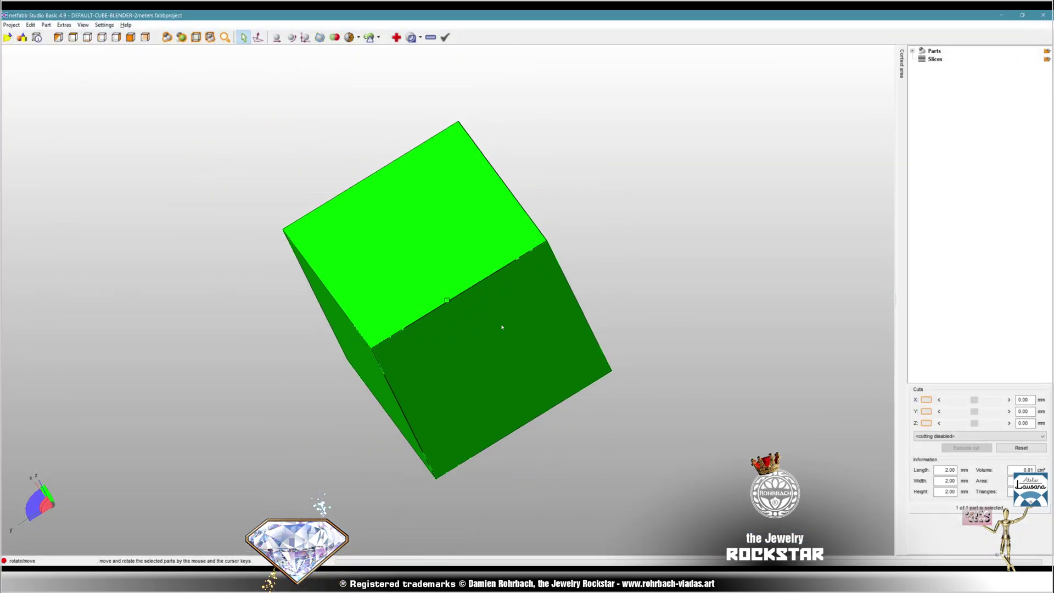
mouse_move(485, 313)
mouse_down()
mouse_move(526, 314)
mouse_move(419, 344)
mouse_move(452, 370)
mouse_up()
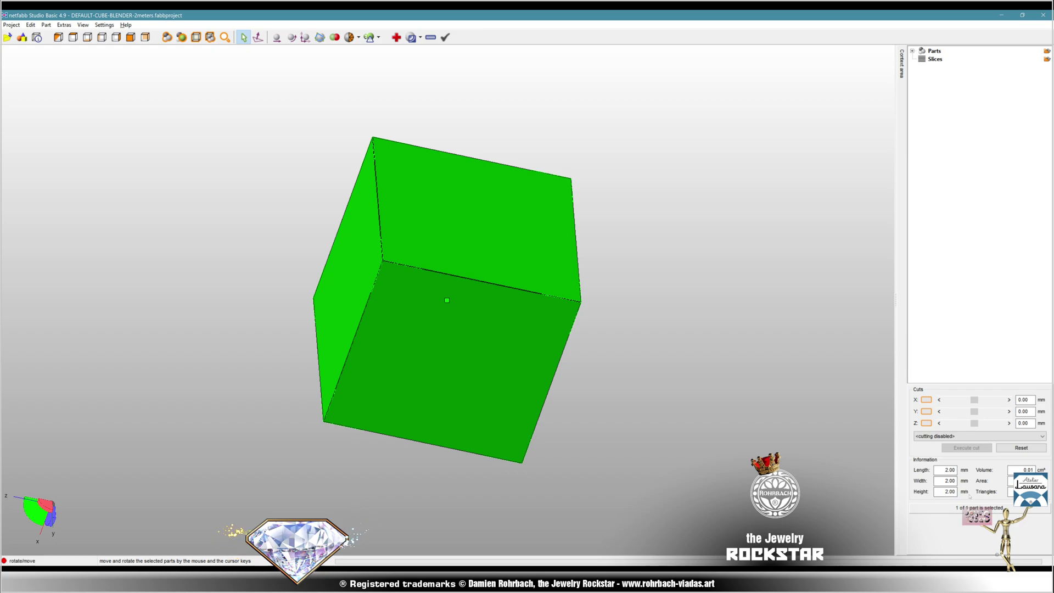
Expand the Parts node to reveal DEFAULT-CUBE-BLENDER-2meters at 100%.
double_click(935, 50)
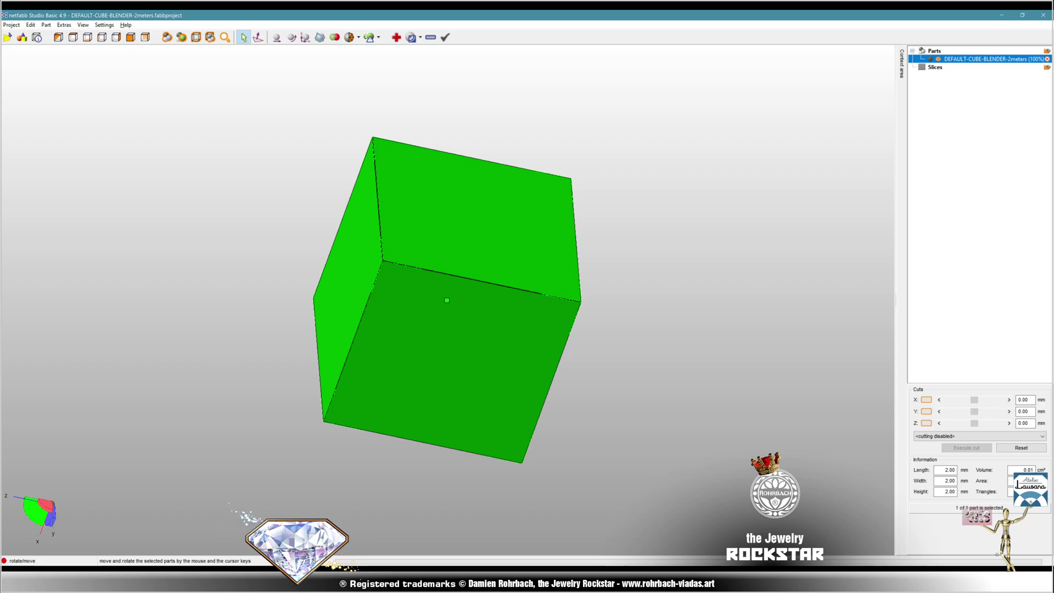
Switch from Netfabb to the next program with Alt+Tab.
key(alt+Tab)
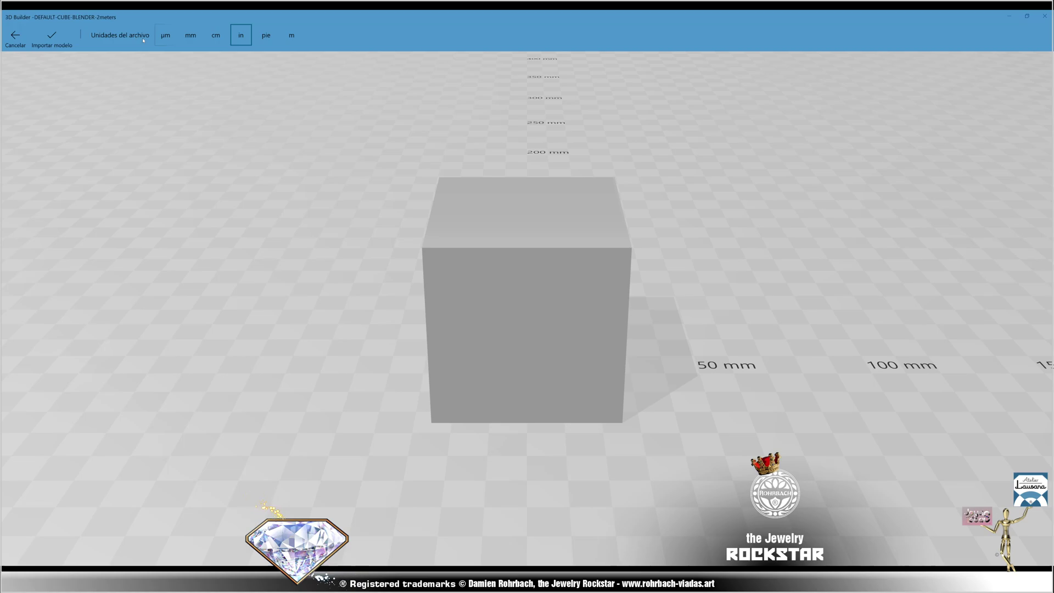
click(216, 35)
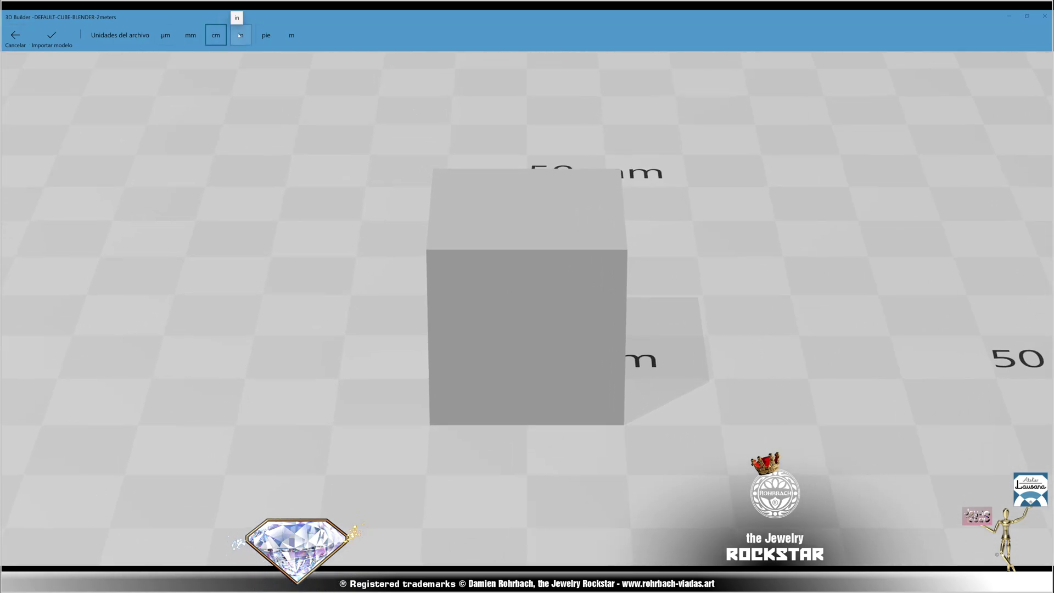
click(240, 35)
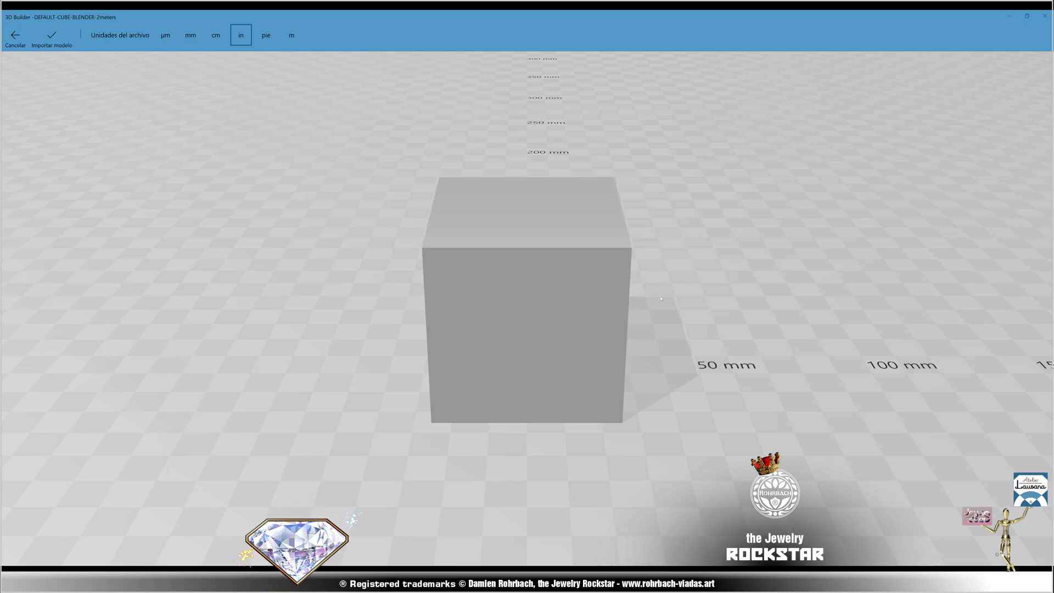
drag(700, 318, 344, 356)
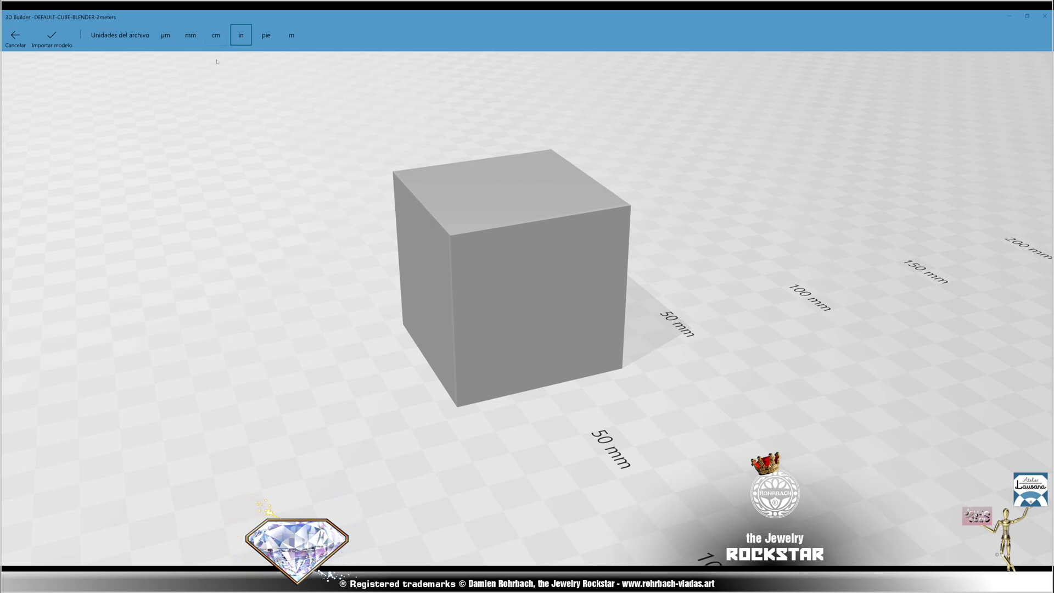
click(190, 35)
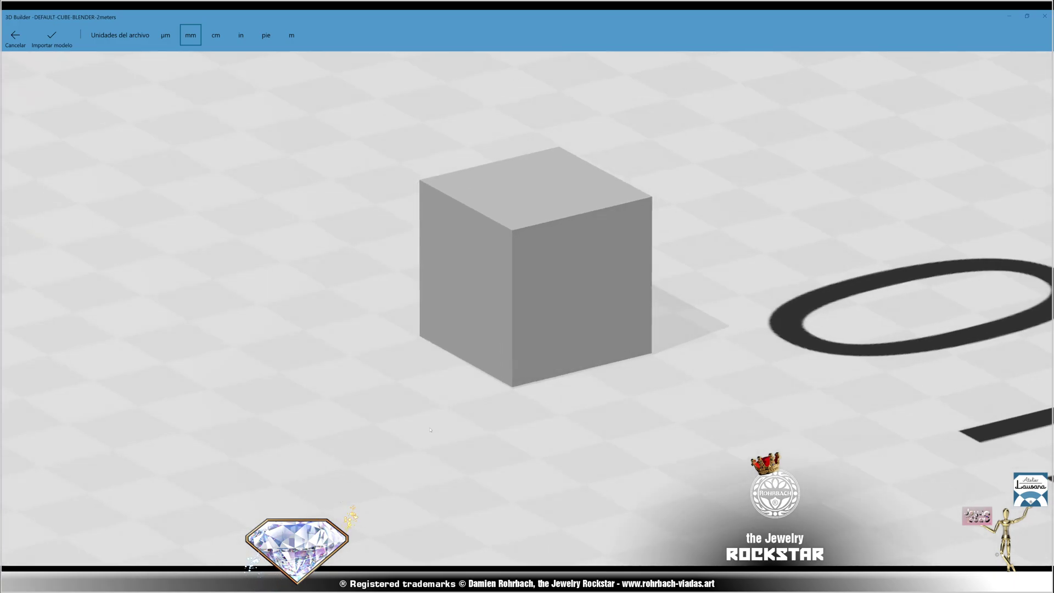
right_drag(425, 433, 360, 475)
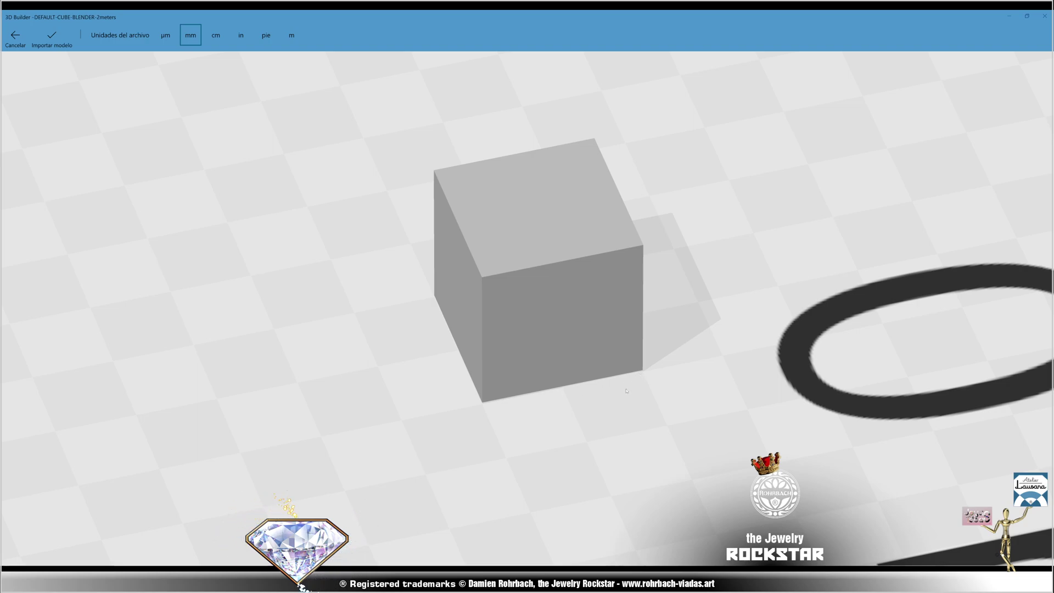
click(241, 41)
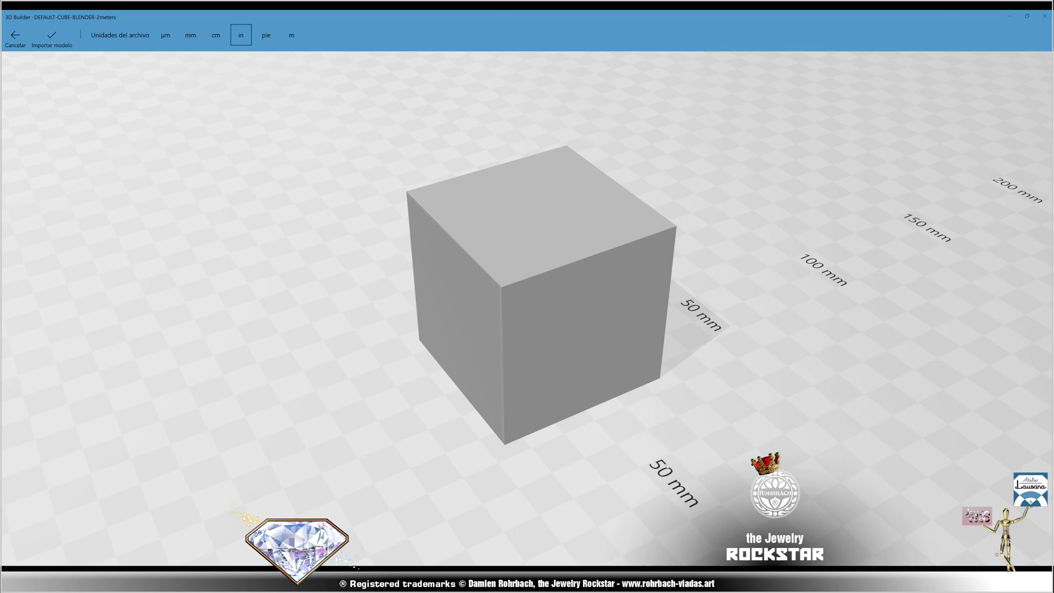
scroll(671, 477, up, 3)
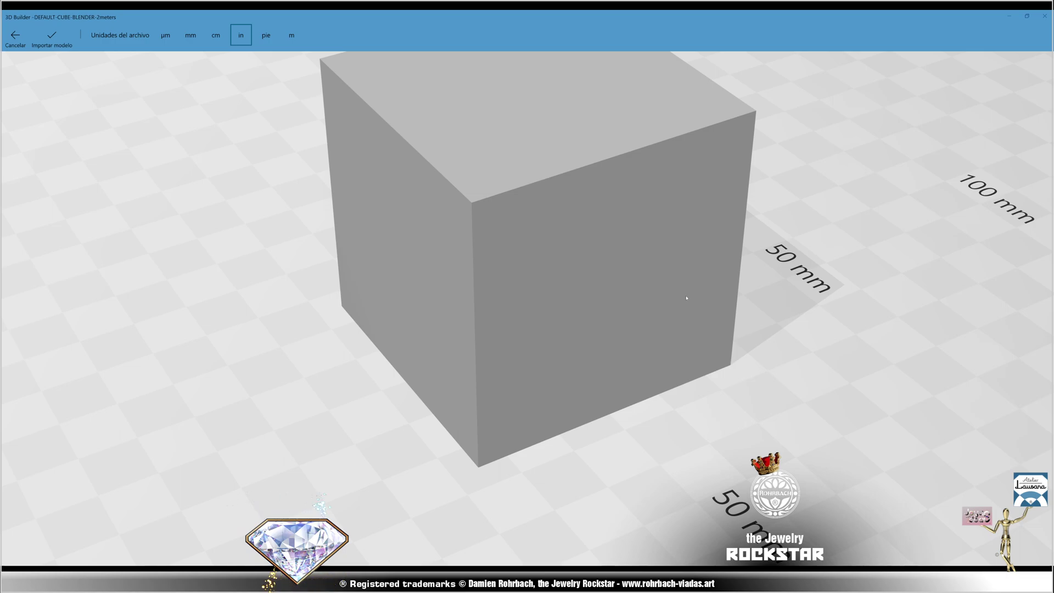
right_drag(675, 287, 640, 334)
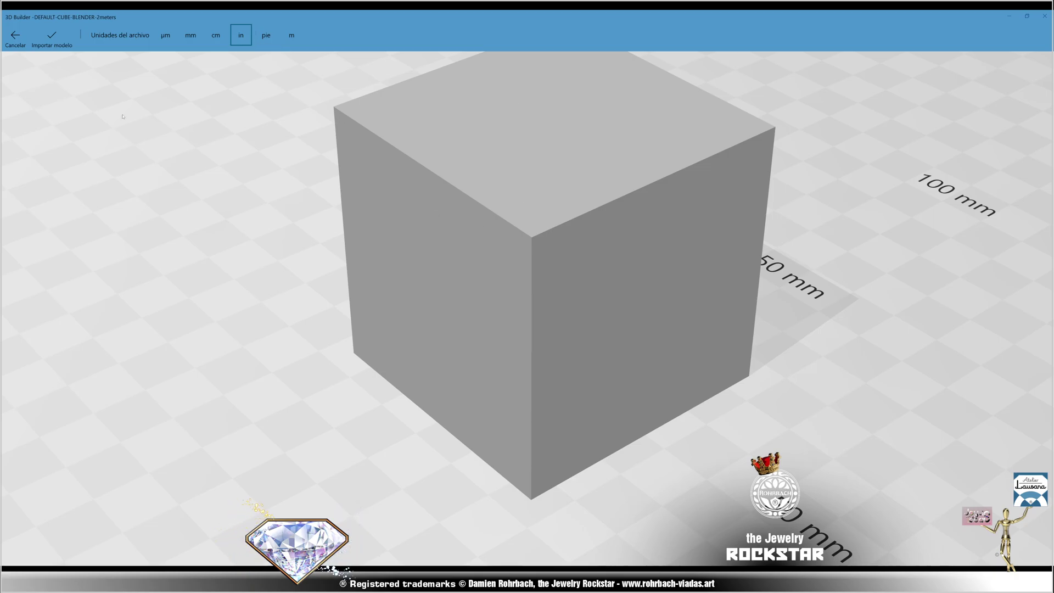
Import the cube using inches, then save it as INCHES-CUBE.stl in METRIC-IMPERIAL-VID.
click(52, 38)
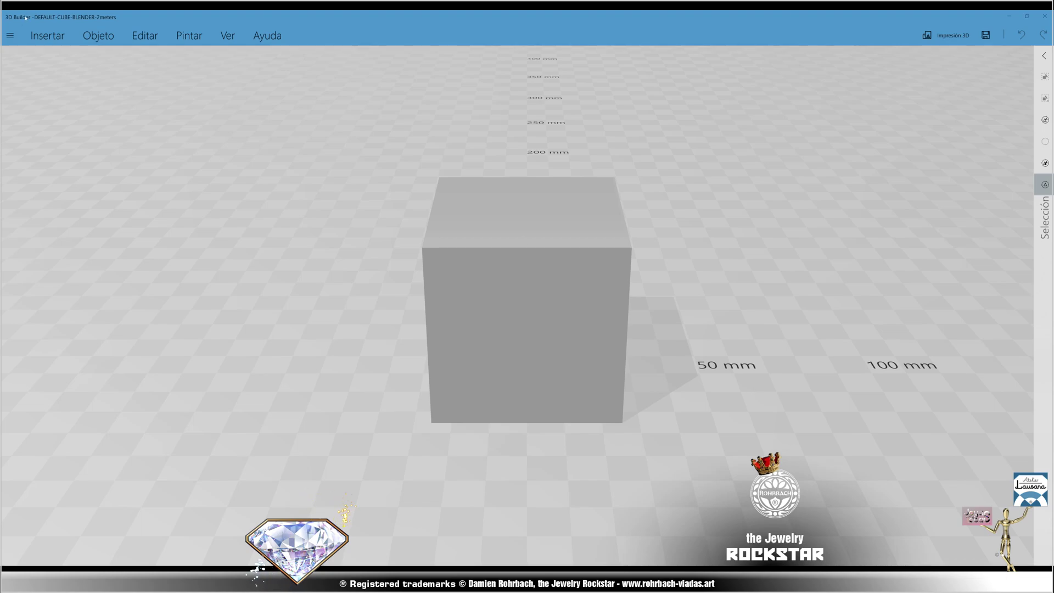
click(10, 36)
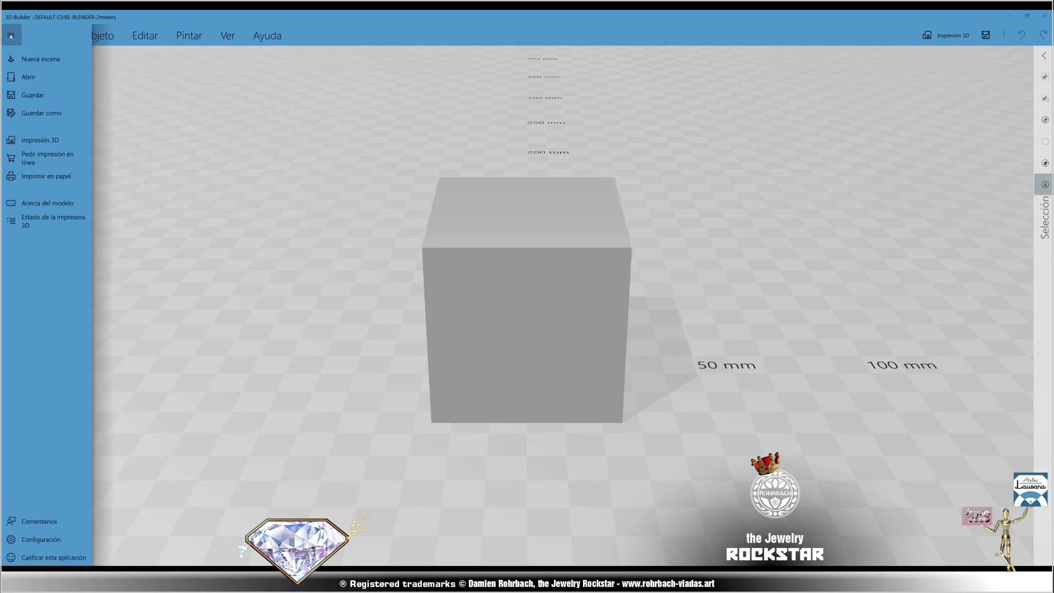
click(26, 114)
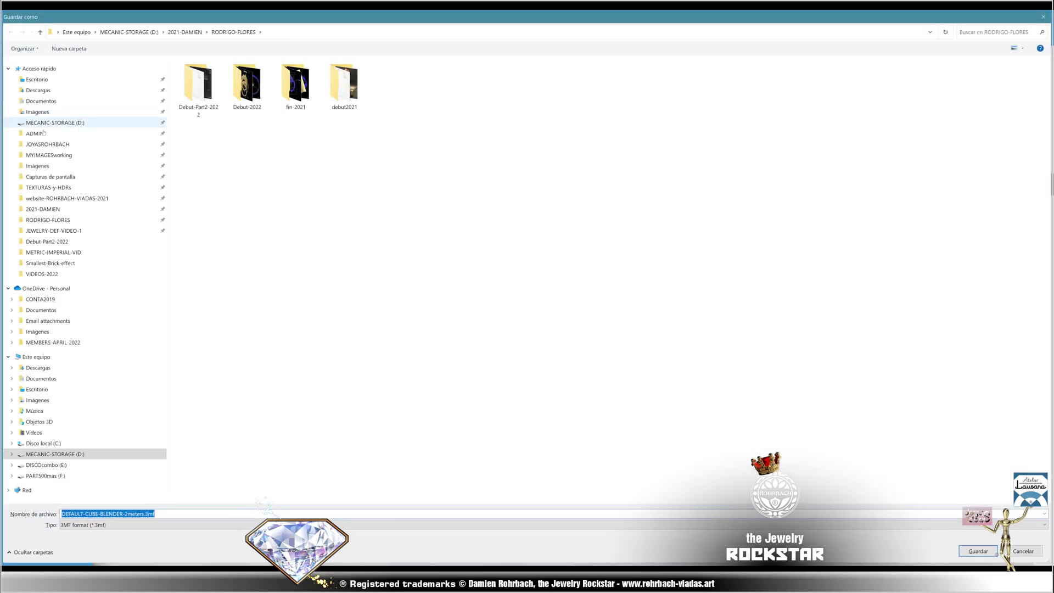
click(51, 252)
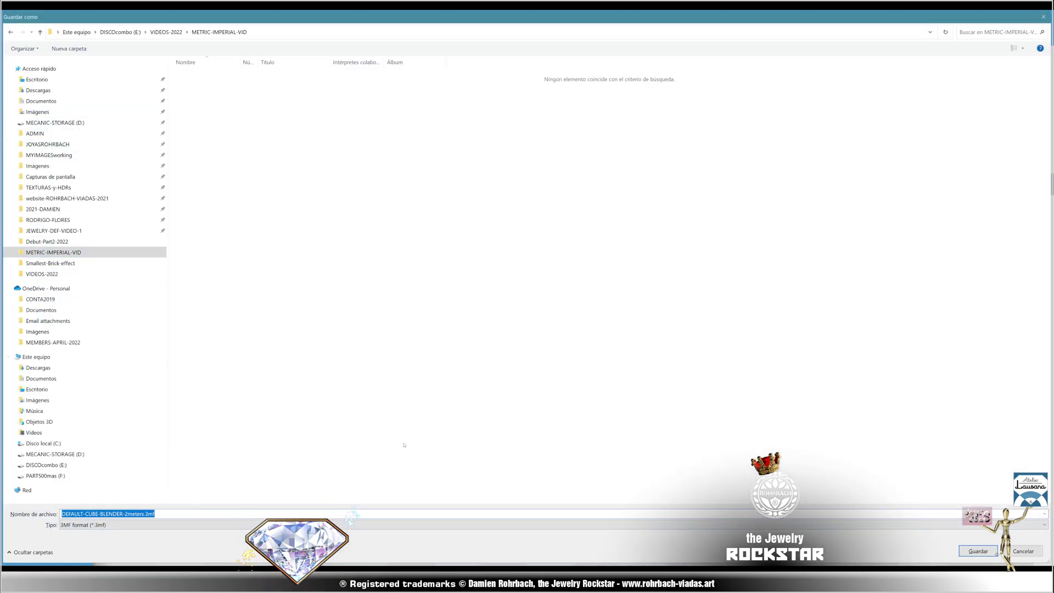
text(INCHES)
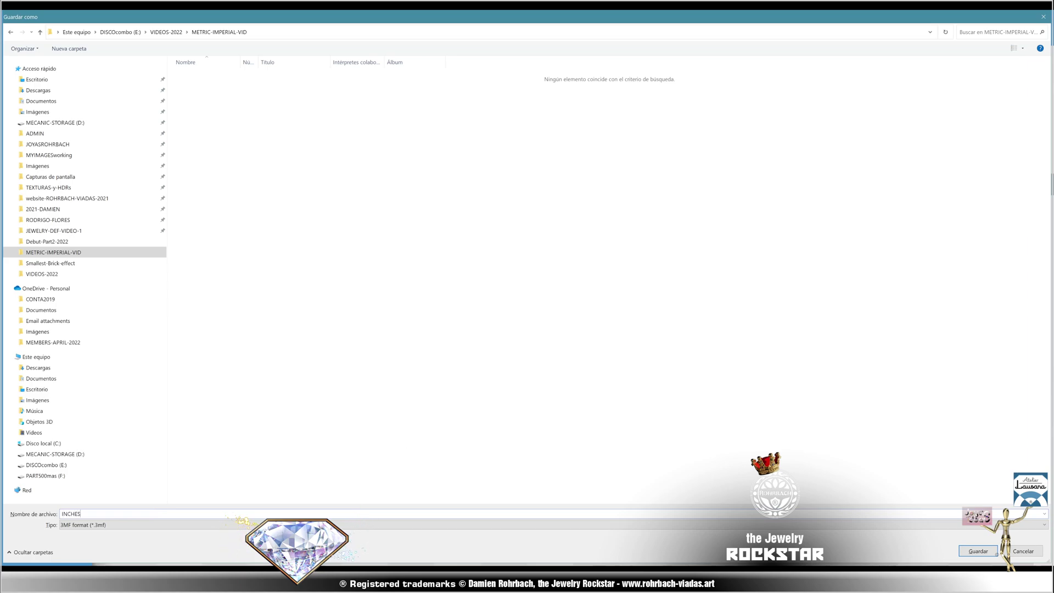
text(-CUBE)
click(249, 525)
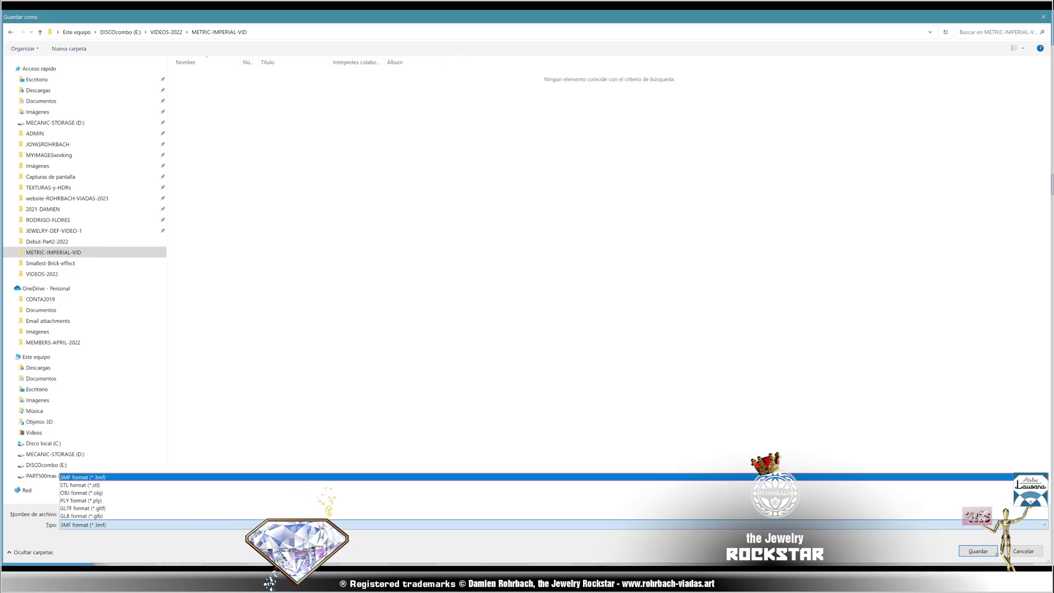
click(80, 485)
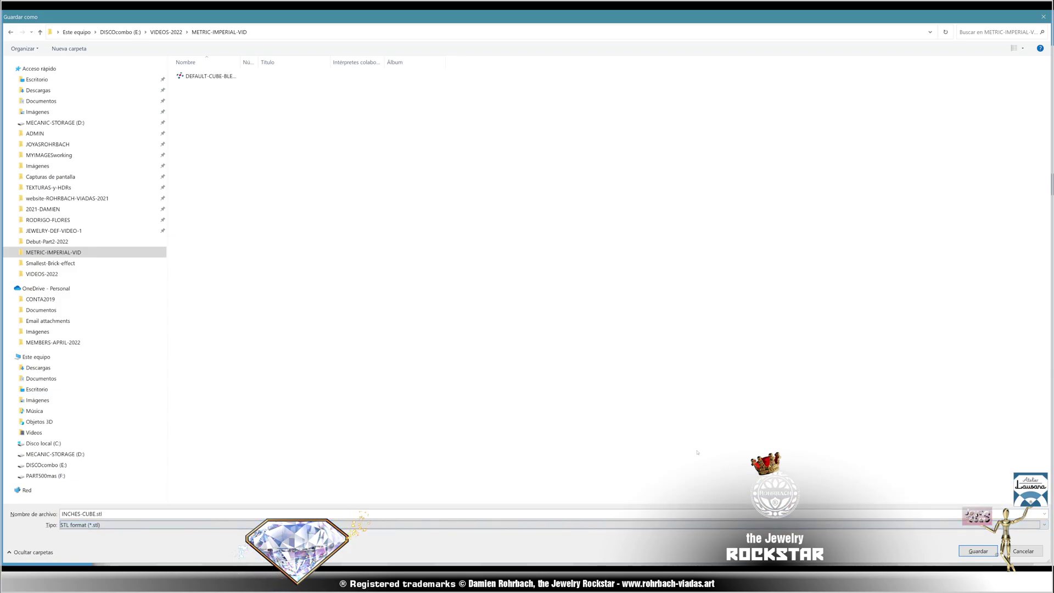
click(979, 551)
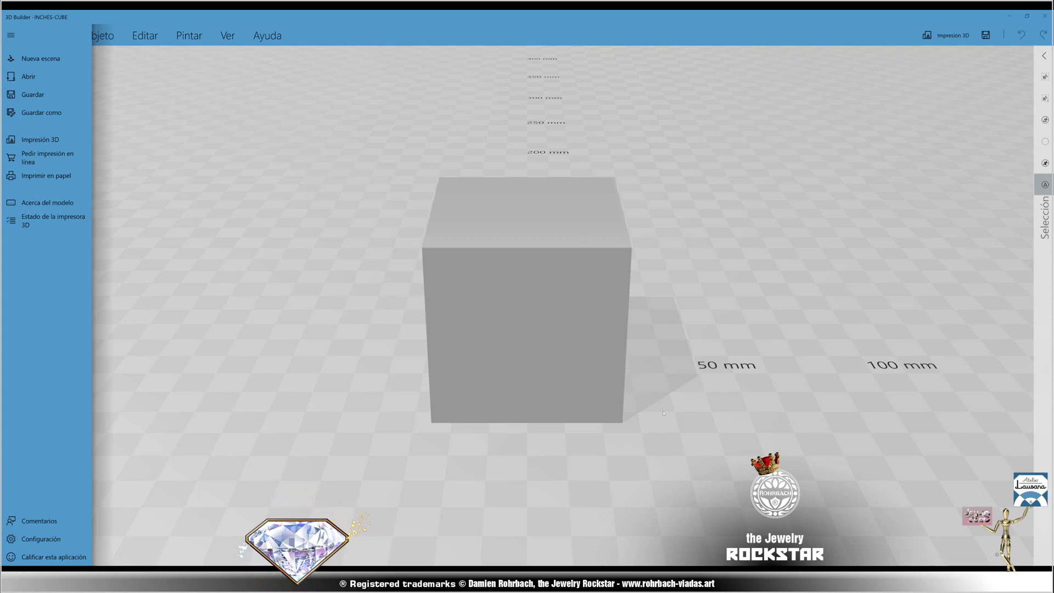
Start a new empty Netfabb project, discarding the old Blender cube.
click(616, 397)
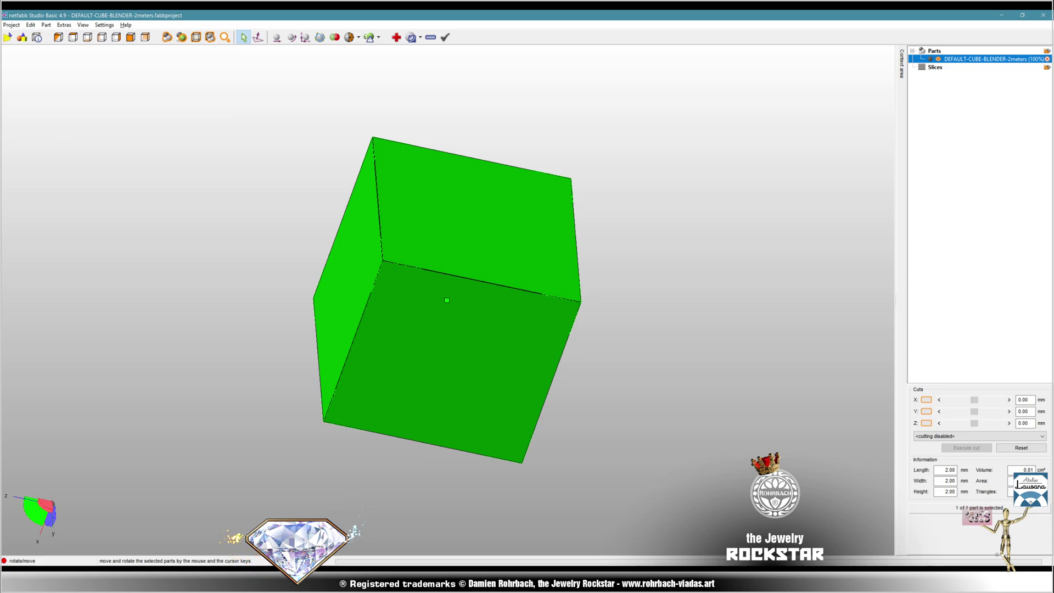
click(11, 25)
click(22, 34)
key(Return)
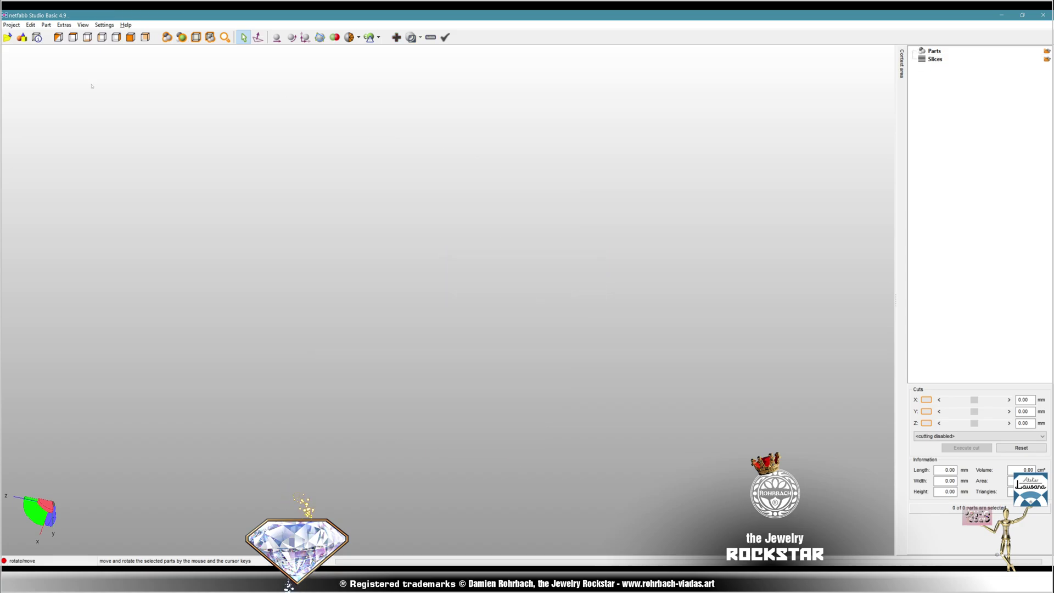
Open INCHES-CUBE.stl in Netfabb and orbit around the 50.80 mm cube.
click(12, 25)
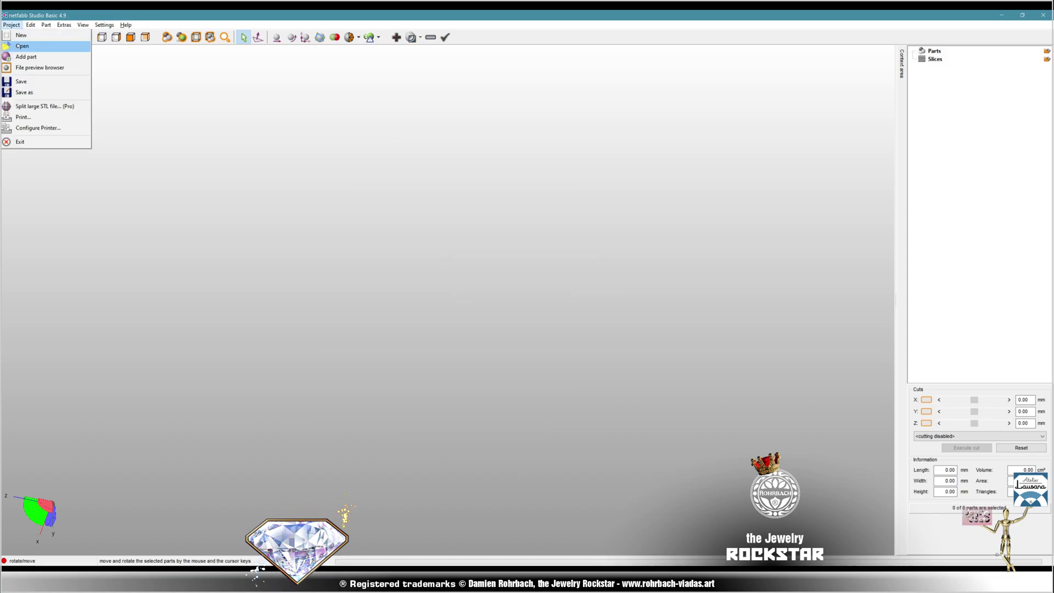
click(22, 46)
double_click(113, 85)
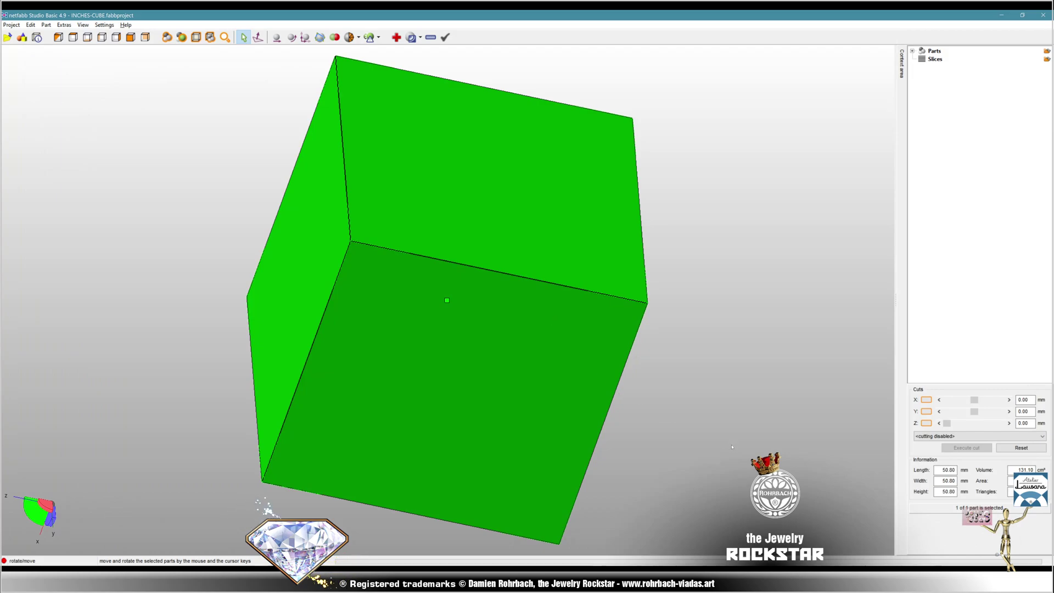
mouse_move(549, 412)
right_down()
mouse_move(537, 365)
mouse_move(541, 396)
right_up()
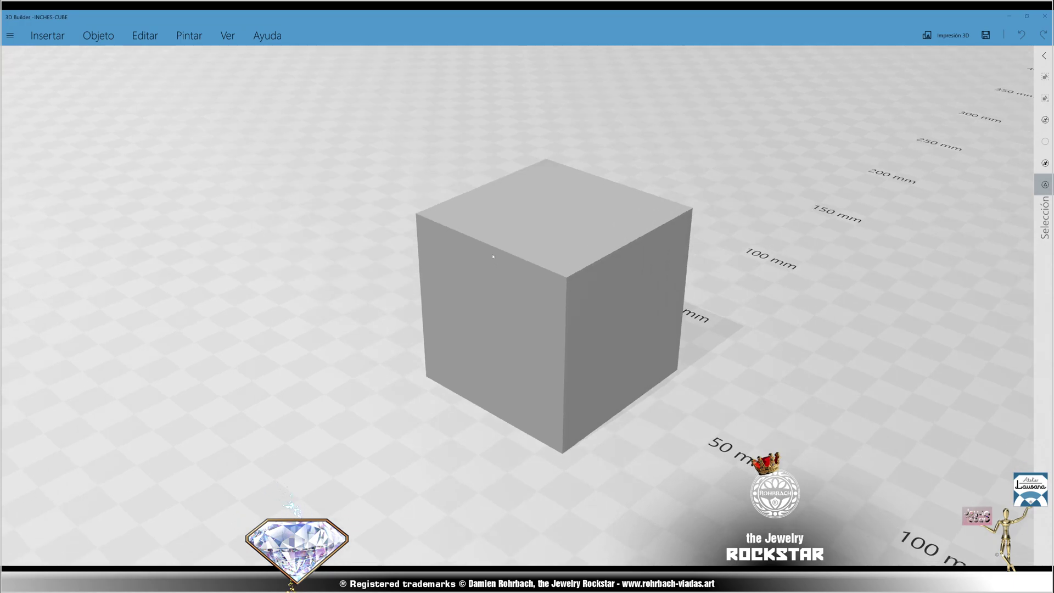
right_drag(492, 254, 658, 353)
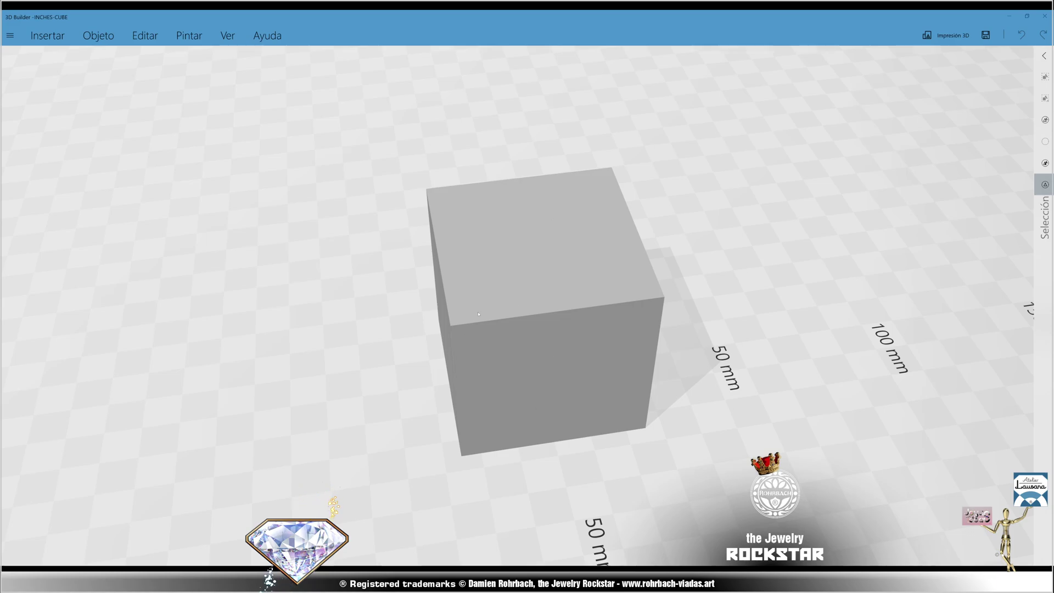
right_drag(494, 369, 532, 312)
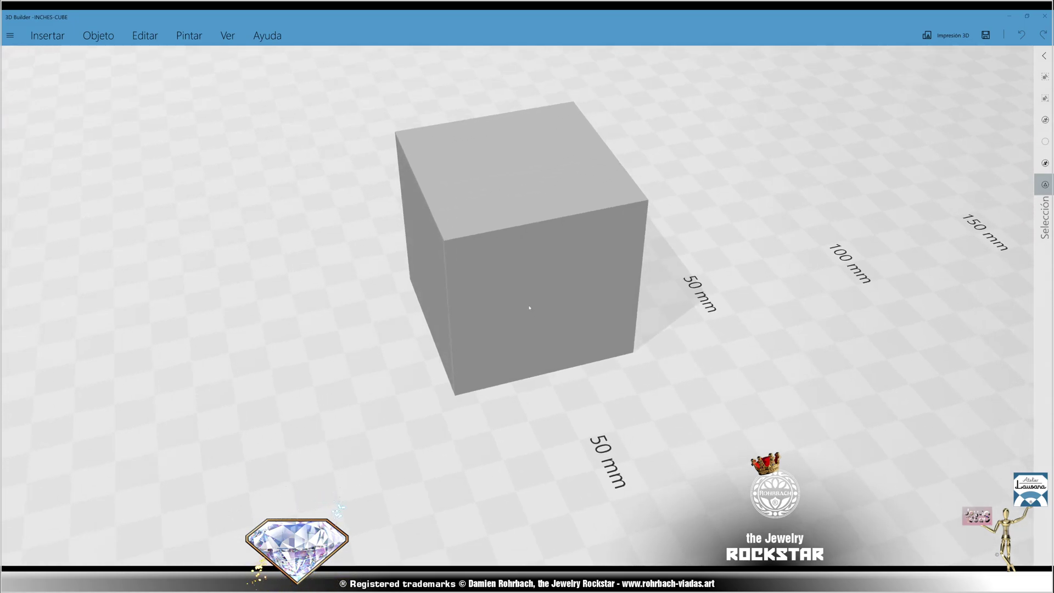